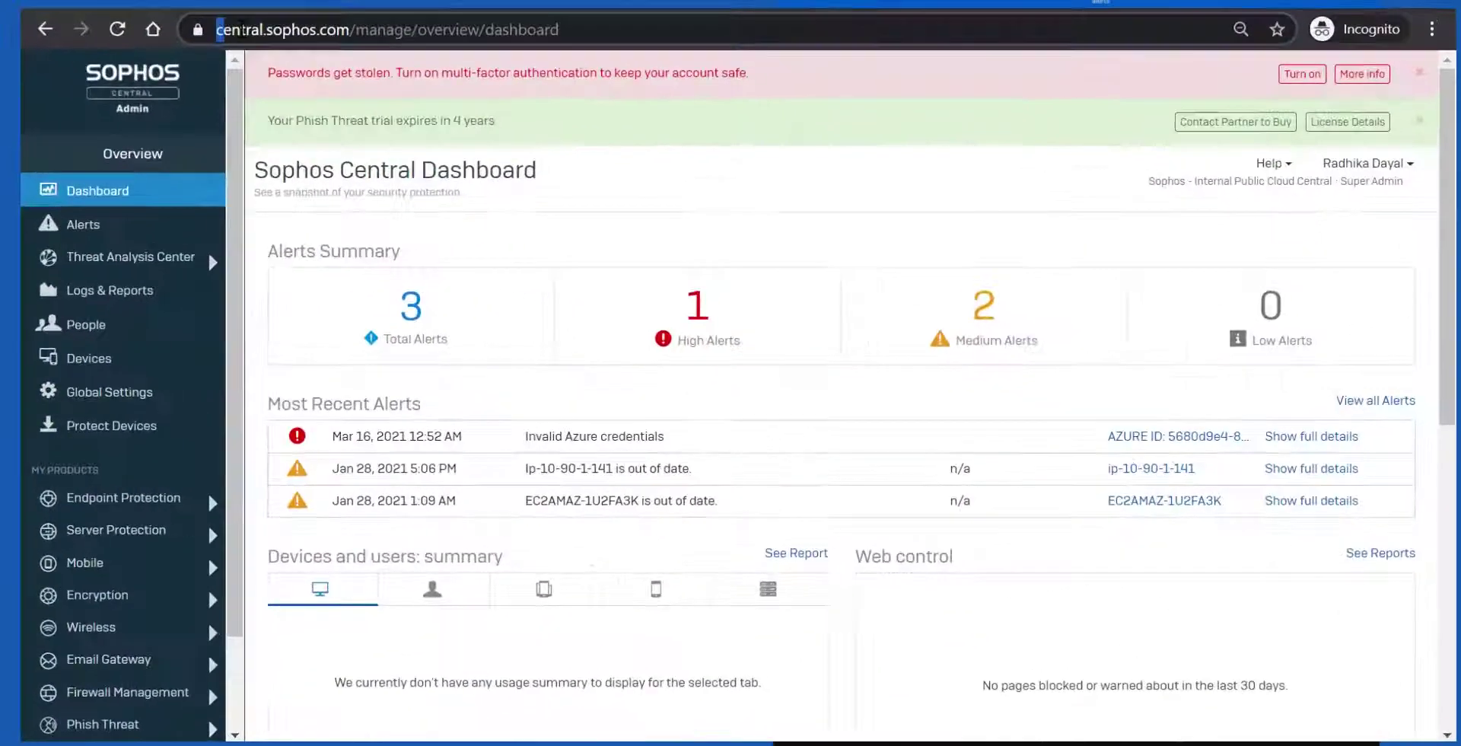
# Step: Launch Cloud Optix from Sophos Central and go to Settings > Add Environments
pyautogui.moveTo(240, 29); pyautogui.dragTo(342, 37)
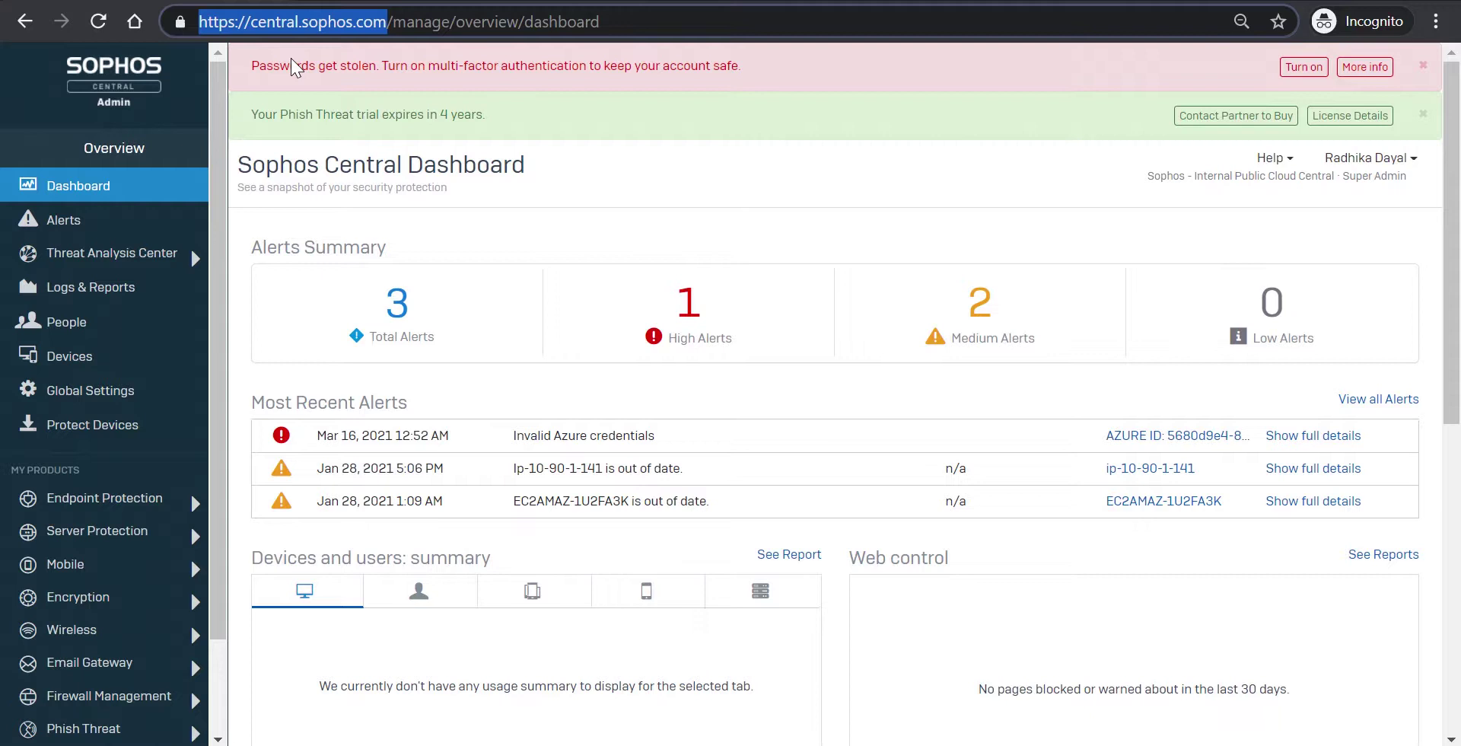
pyautogui.click(226, 163)
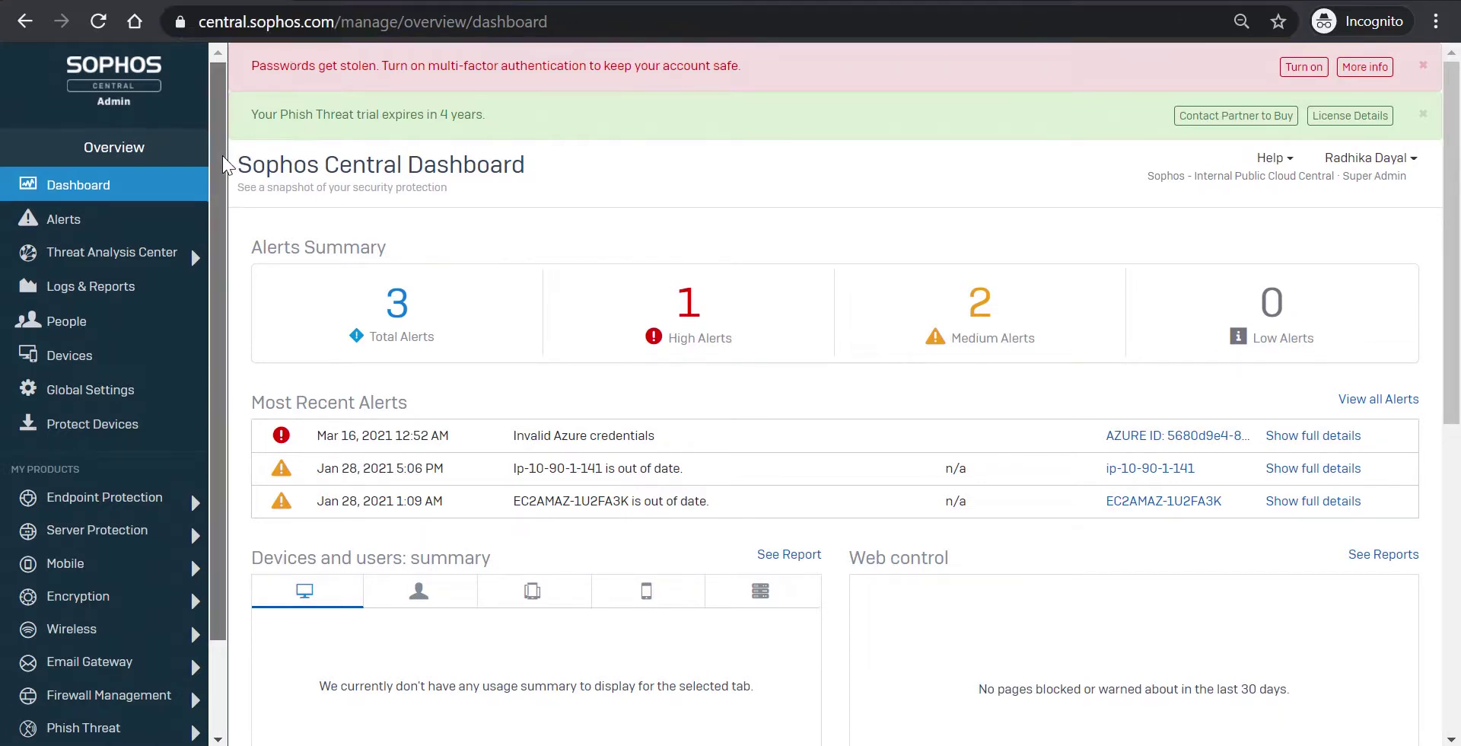
pyautogui.scroll(-2, 224, 160)
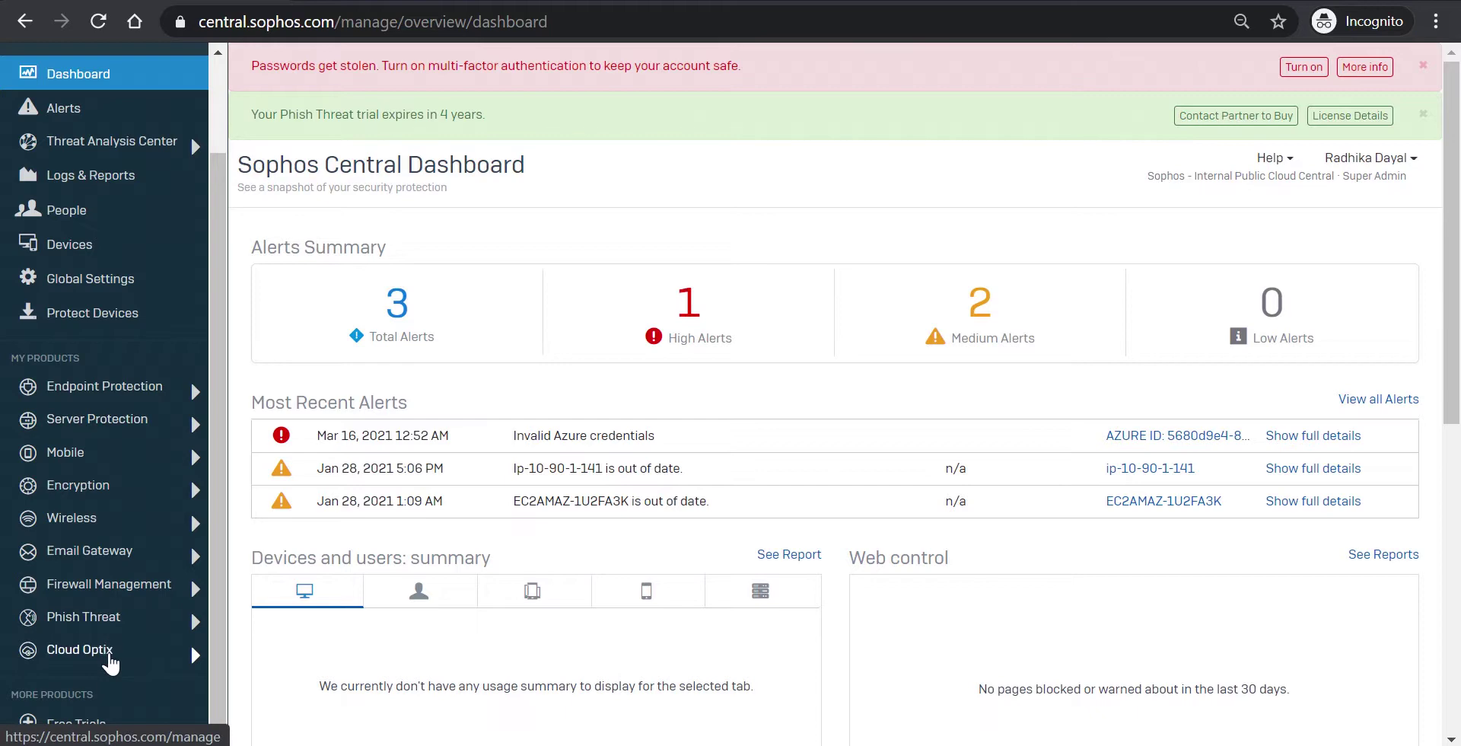
pyautogui.click(80, 650)
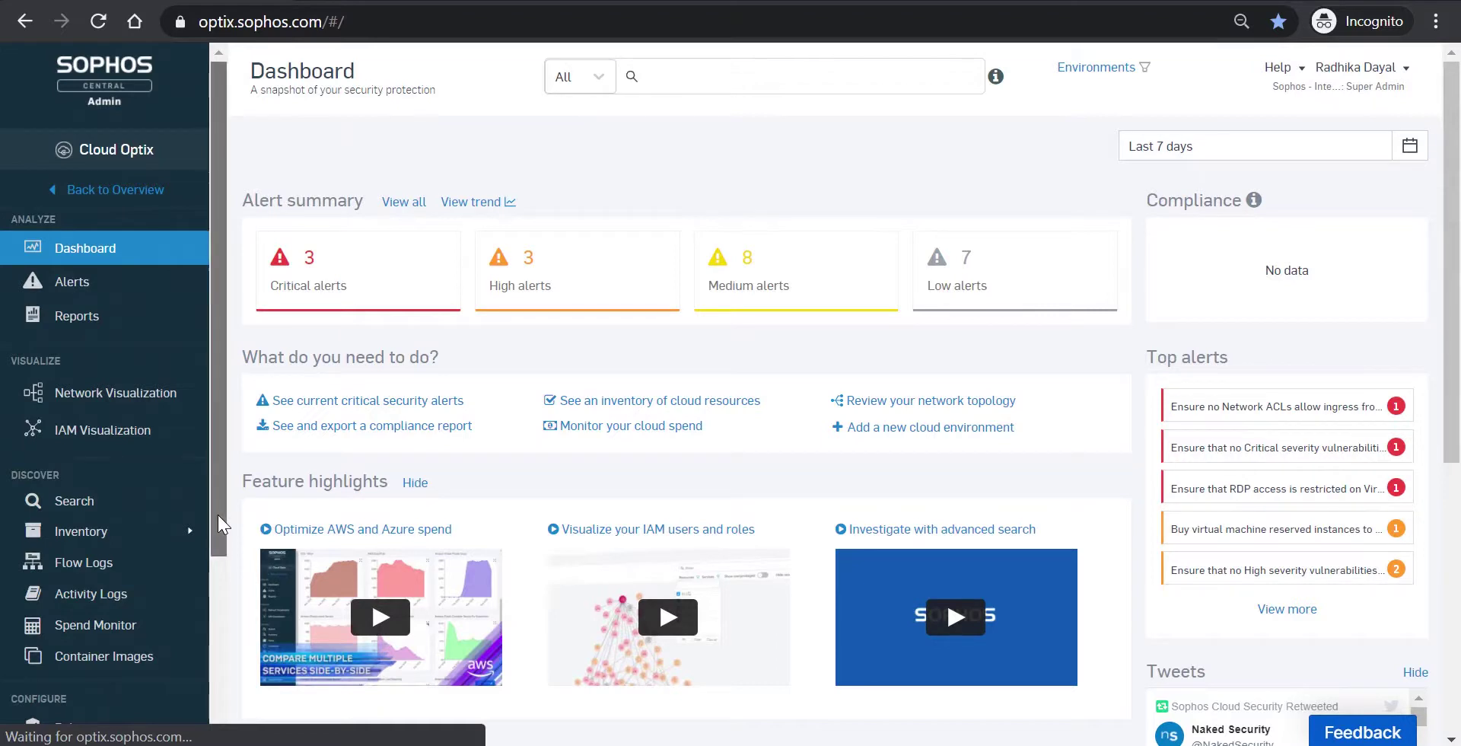
pyautogui.moveTo(217, 515); pyautogui.dragTo(209, 706)
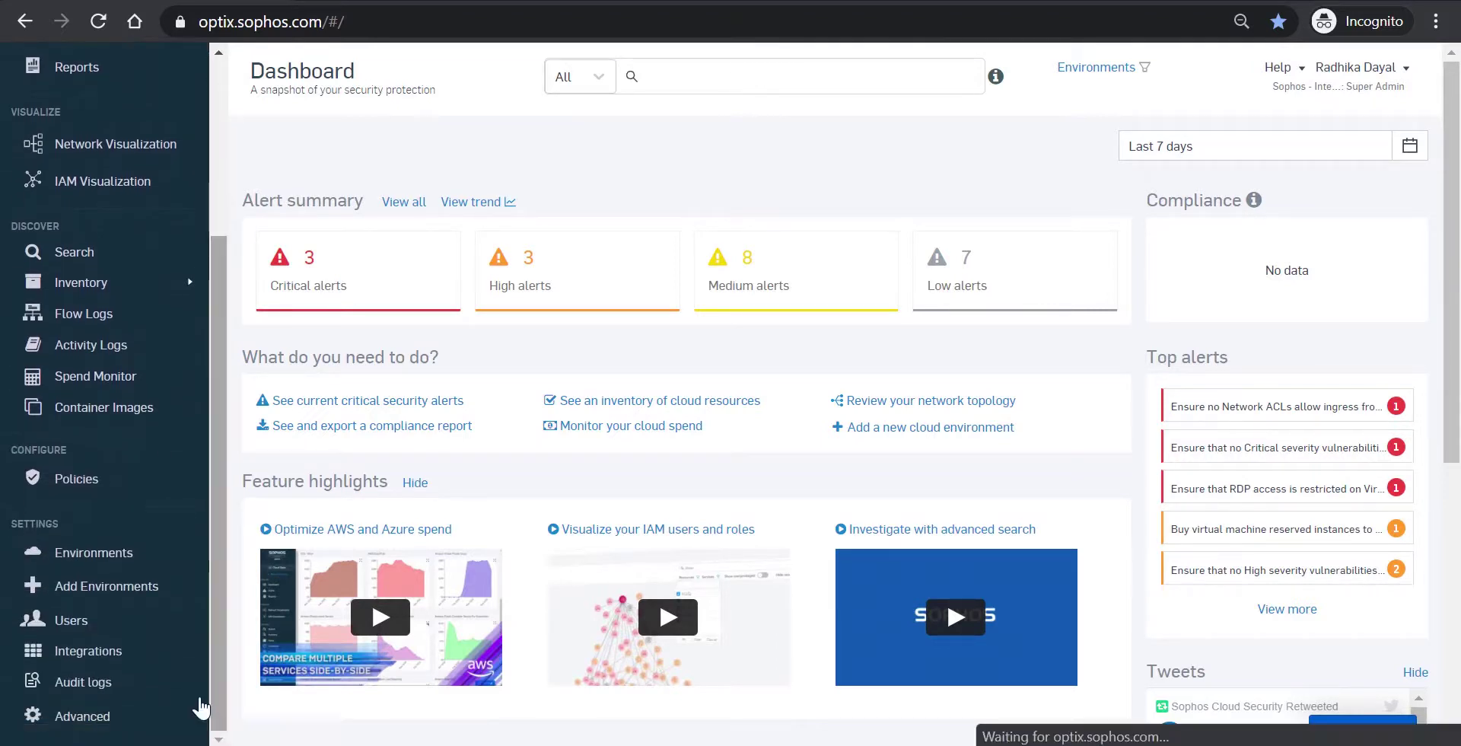
pyautogui.click(161, 598)
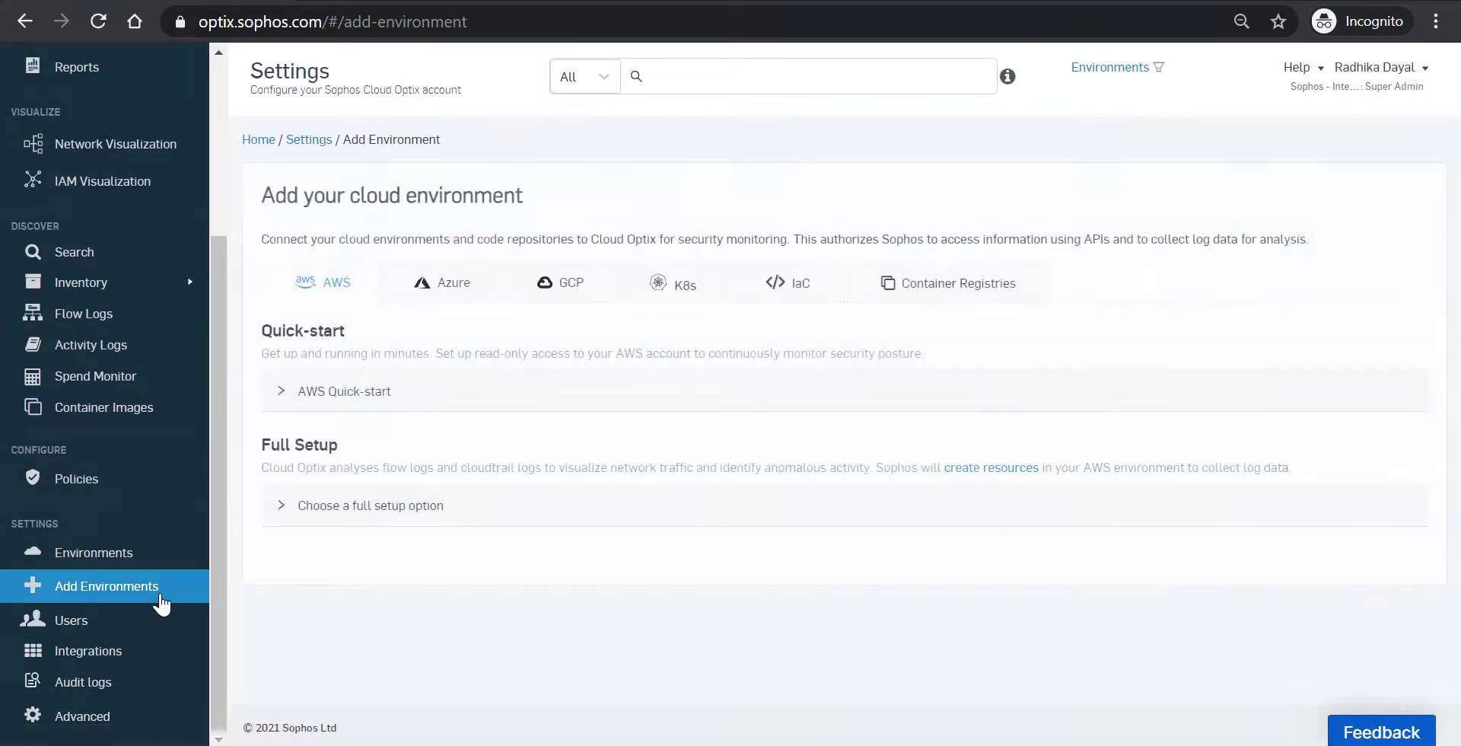
# Step: Copy the Step 1 download command for the Azure PowerShell script setup, then switch to the Azure portal
pyautogui.click(419, 288)
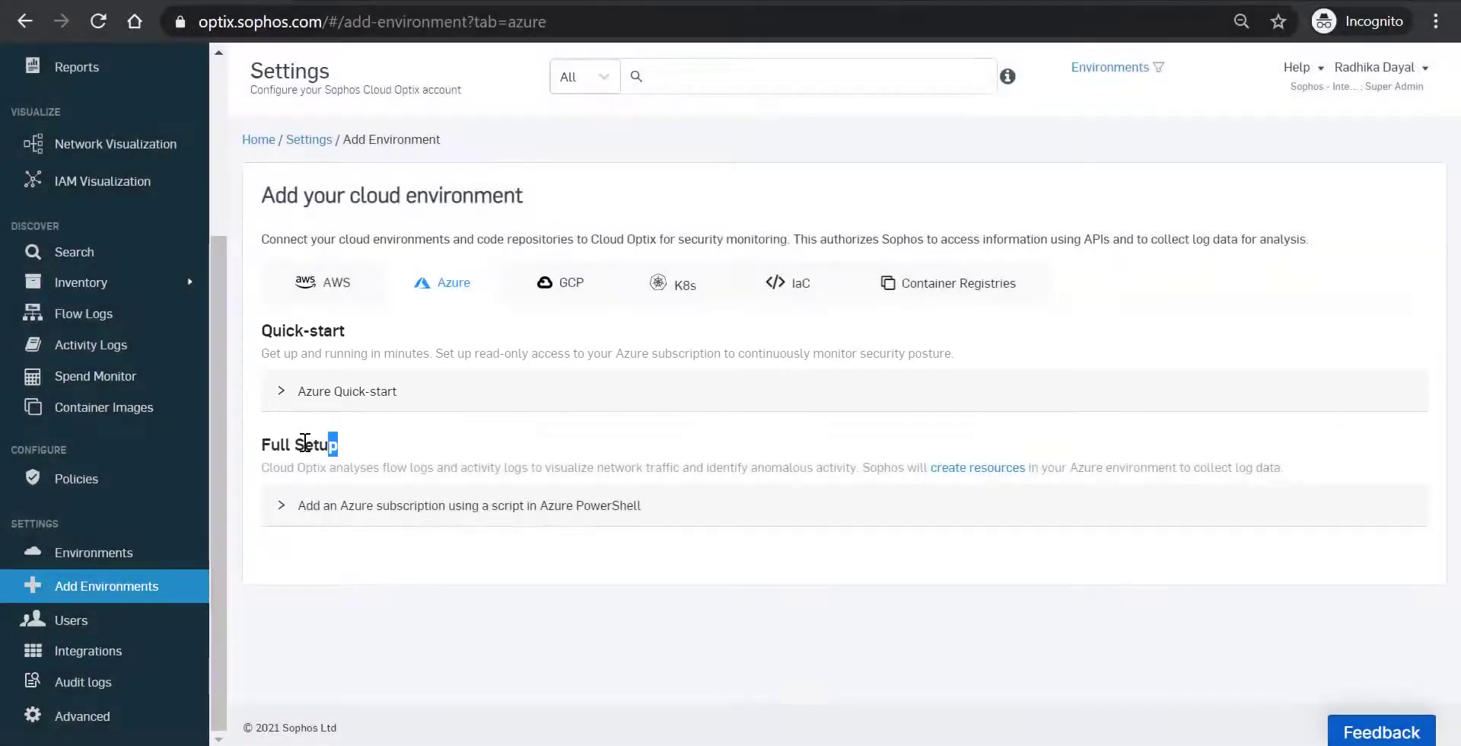
pyautogui.moveTo(339, 444); pyautogui.dragTo(259, 444)
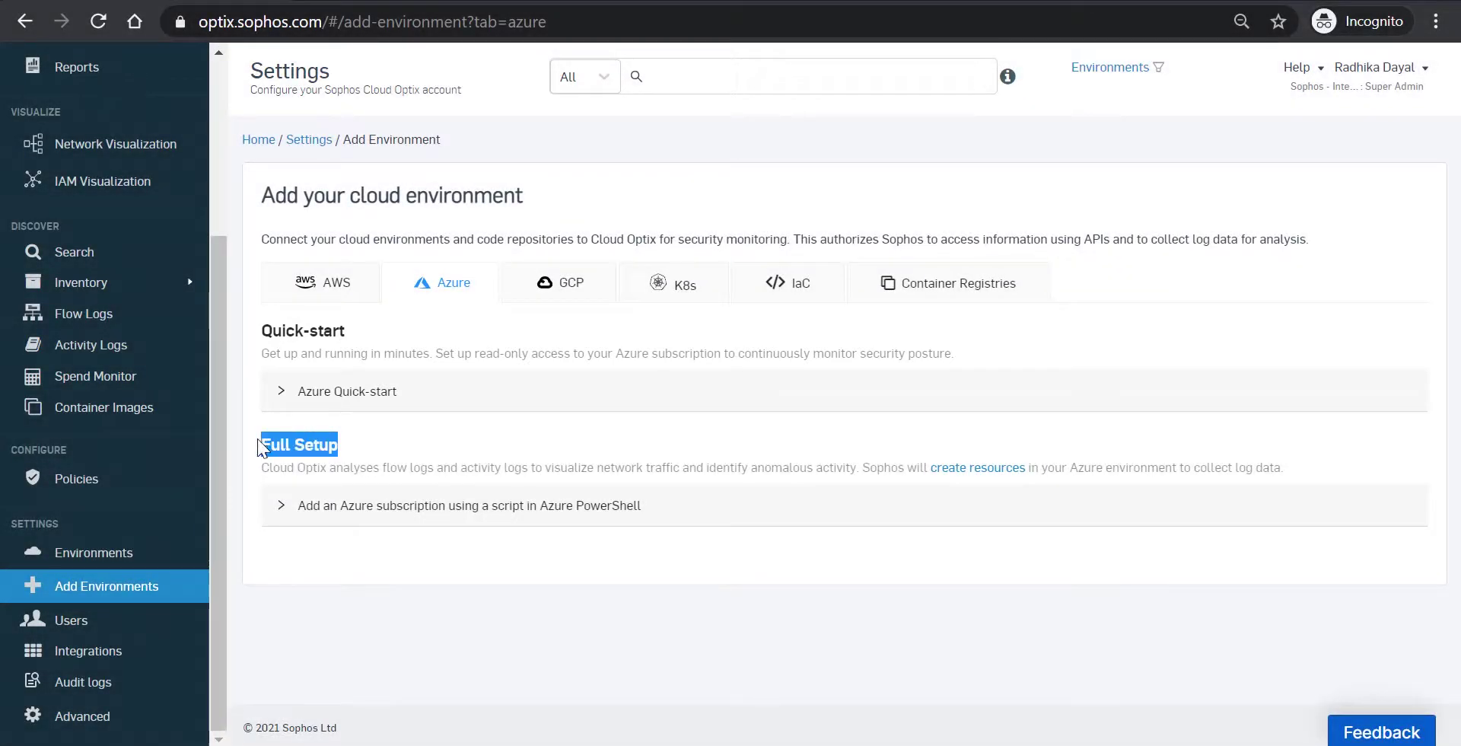
pyautogui.click(288, 516)
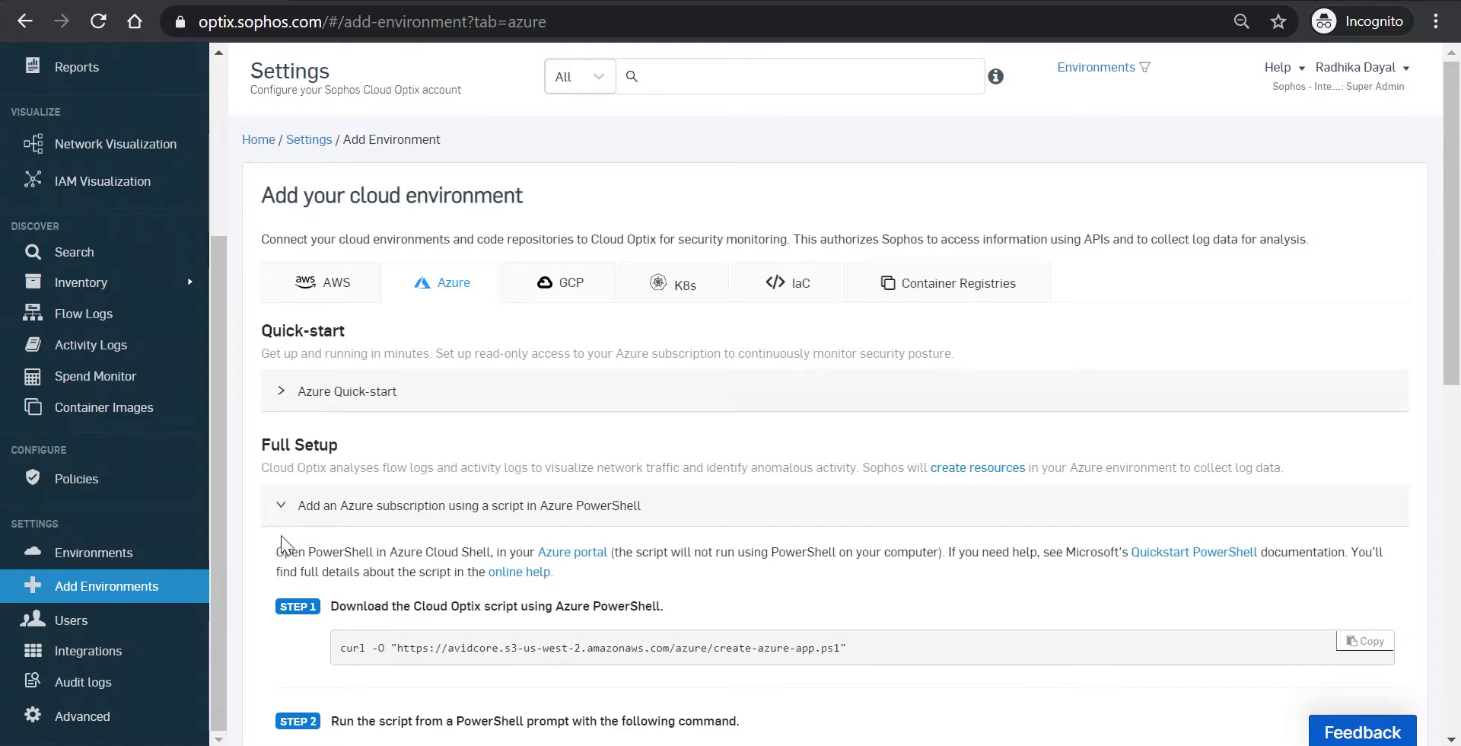
pyautogui.moveTo(274, 550); pyautogui.dragTo(492, 551)
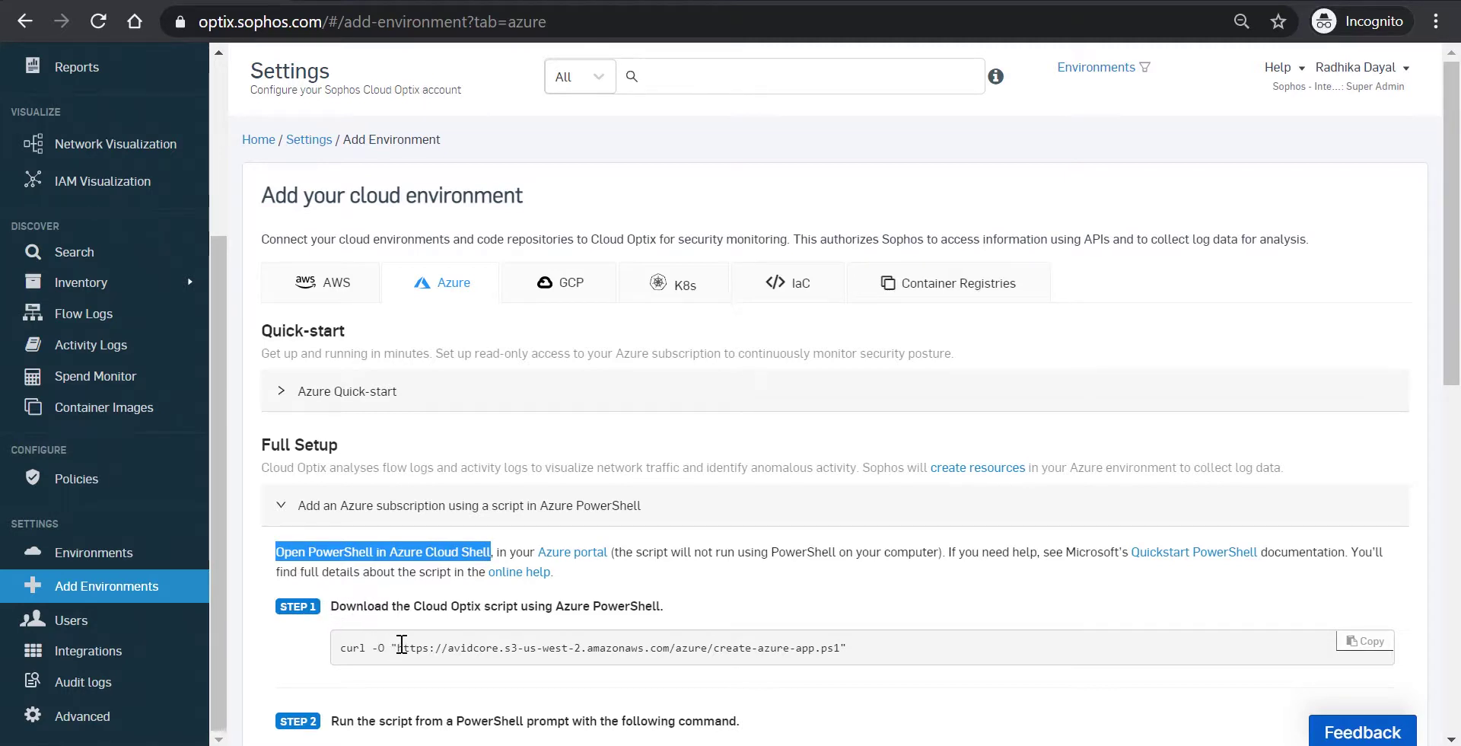
pyautogui.click(1358, 644)
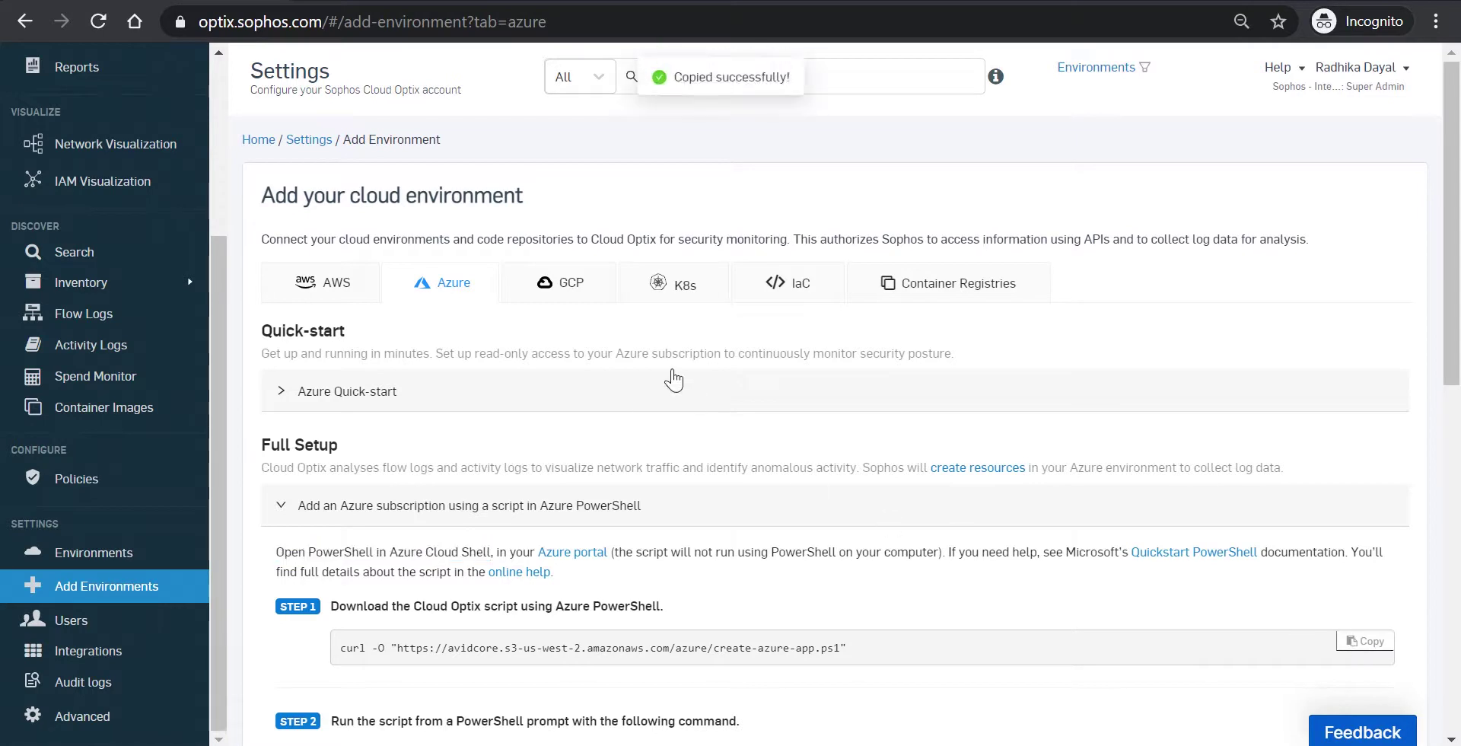
pyautogui.hotkey('ctrl', 'Tab')
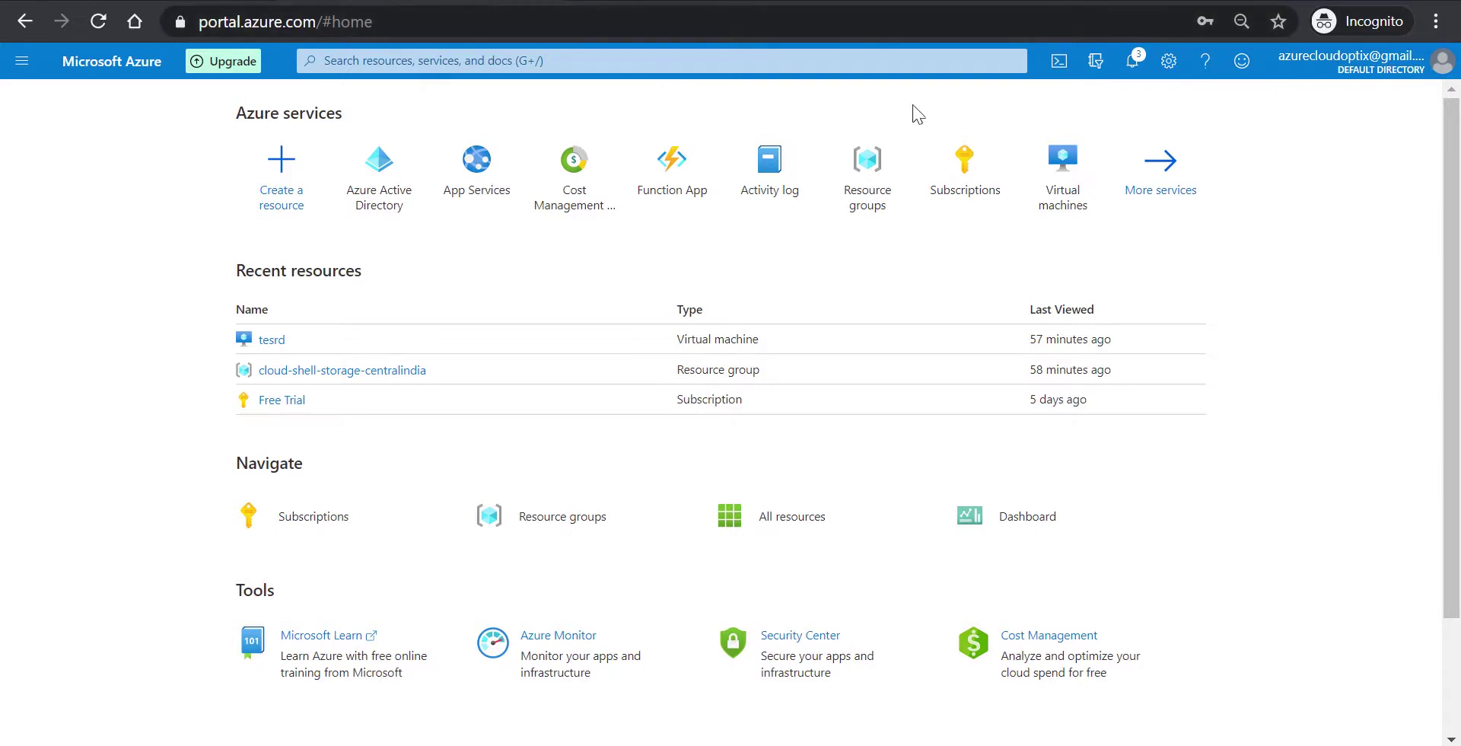
# Step: Run the pasted curl command in a maximized PowerShell Cloud Shell to download create-azure-app.ps1
pyautogui.click(1055, 68)
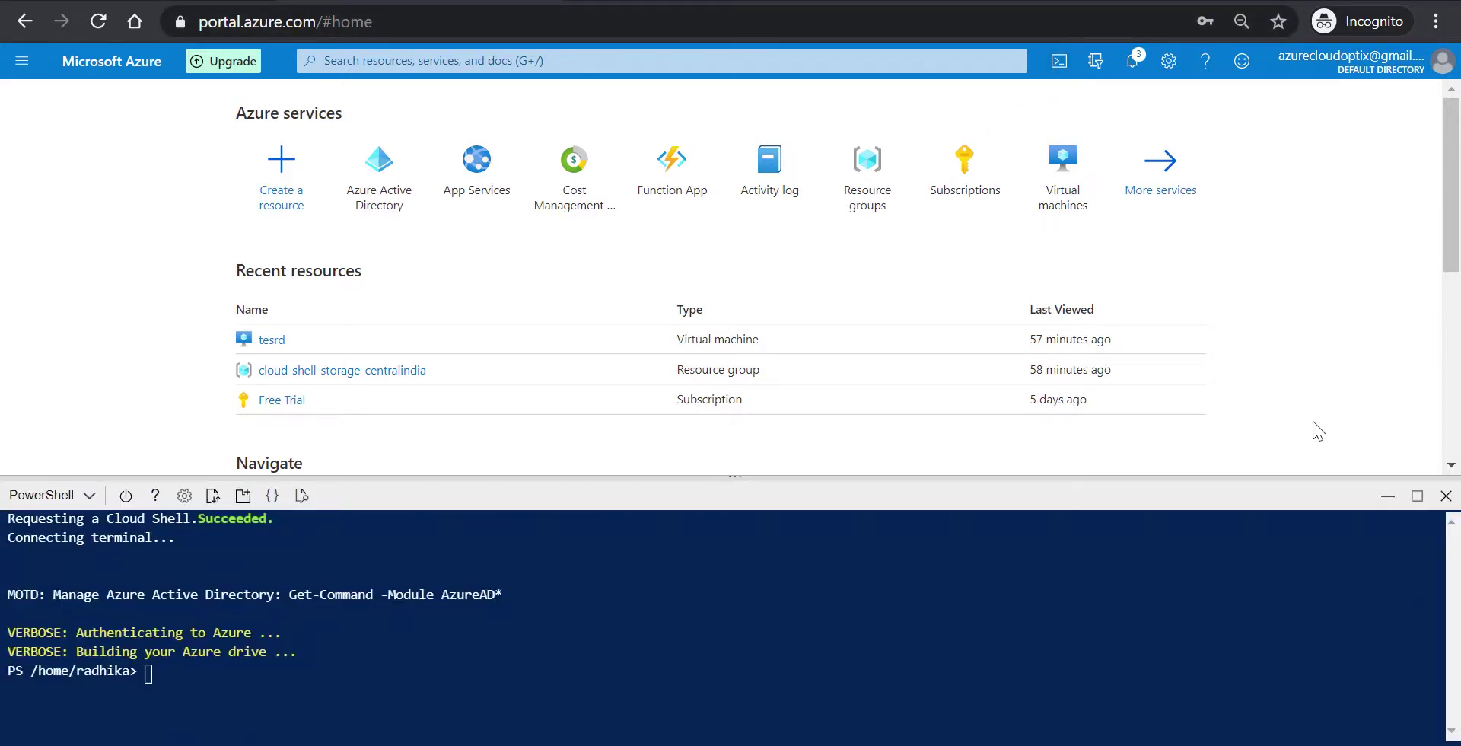
pyautogui.click(1417, 496)
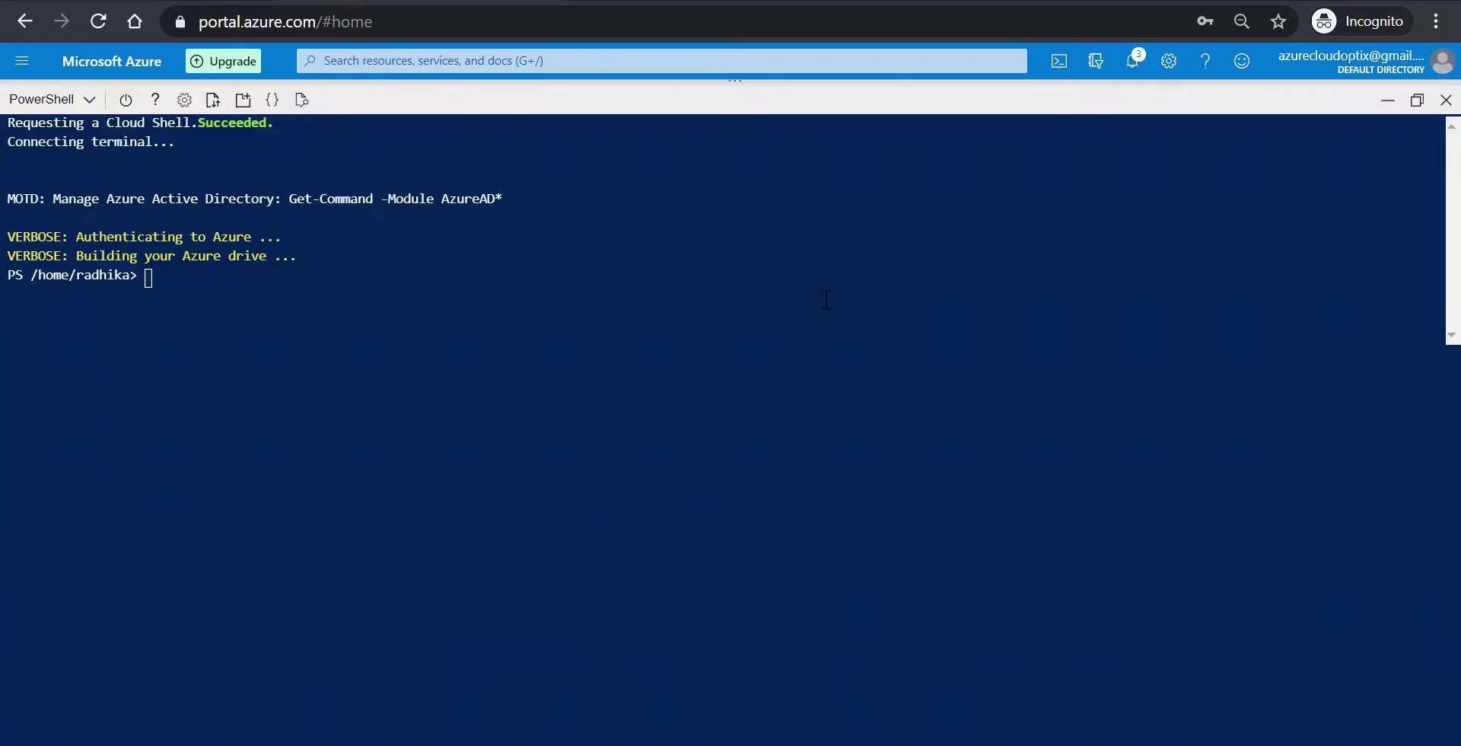
pyautogui.rightClick(796, 280)
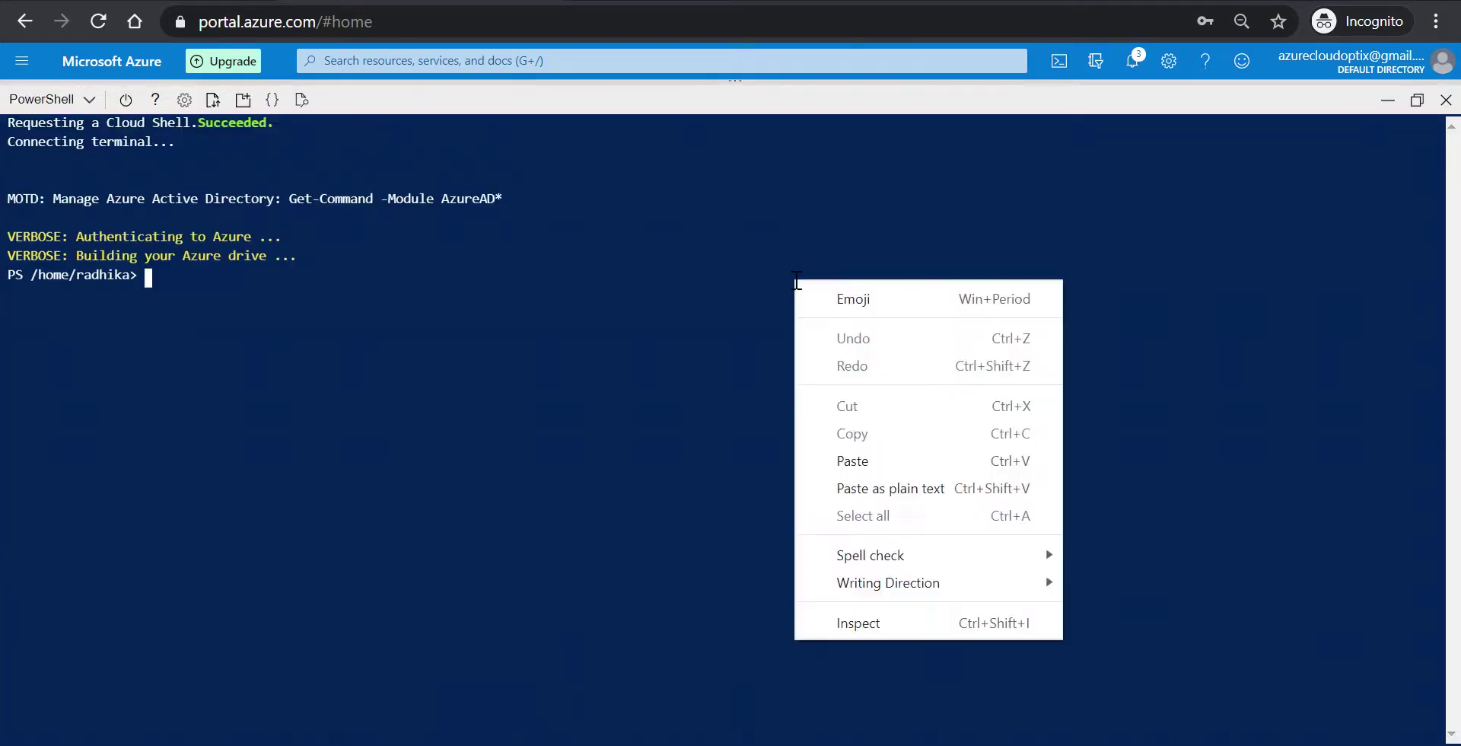
pyautogui.click(852, 460)
pyautogui.press('Return')
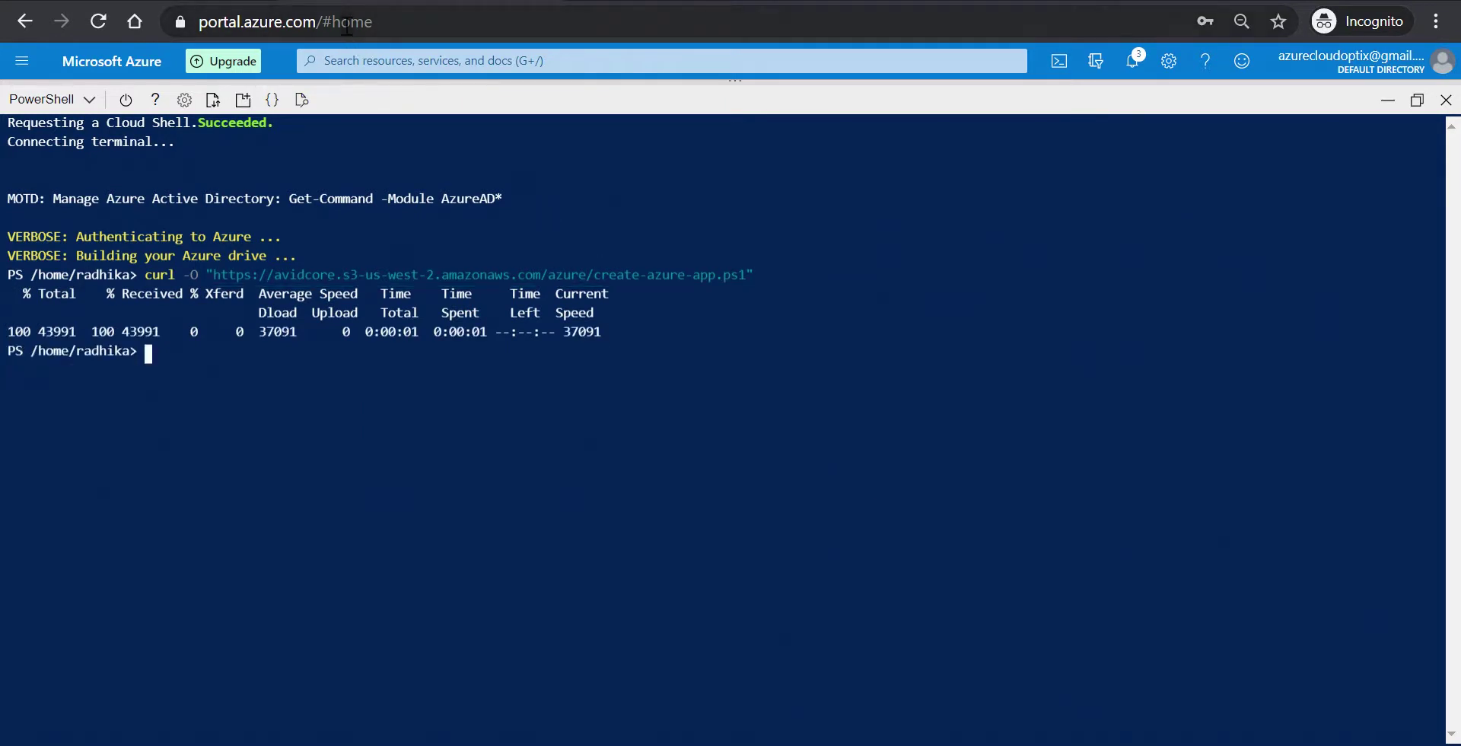
pyautogui.hotkey('alt', 'Tab')
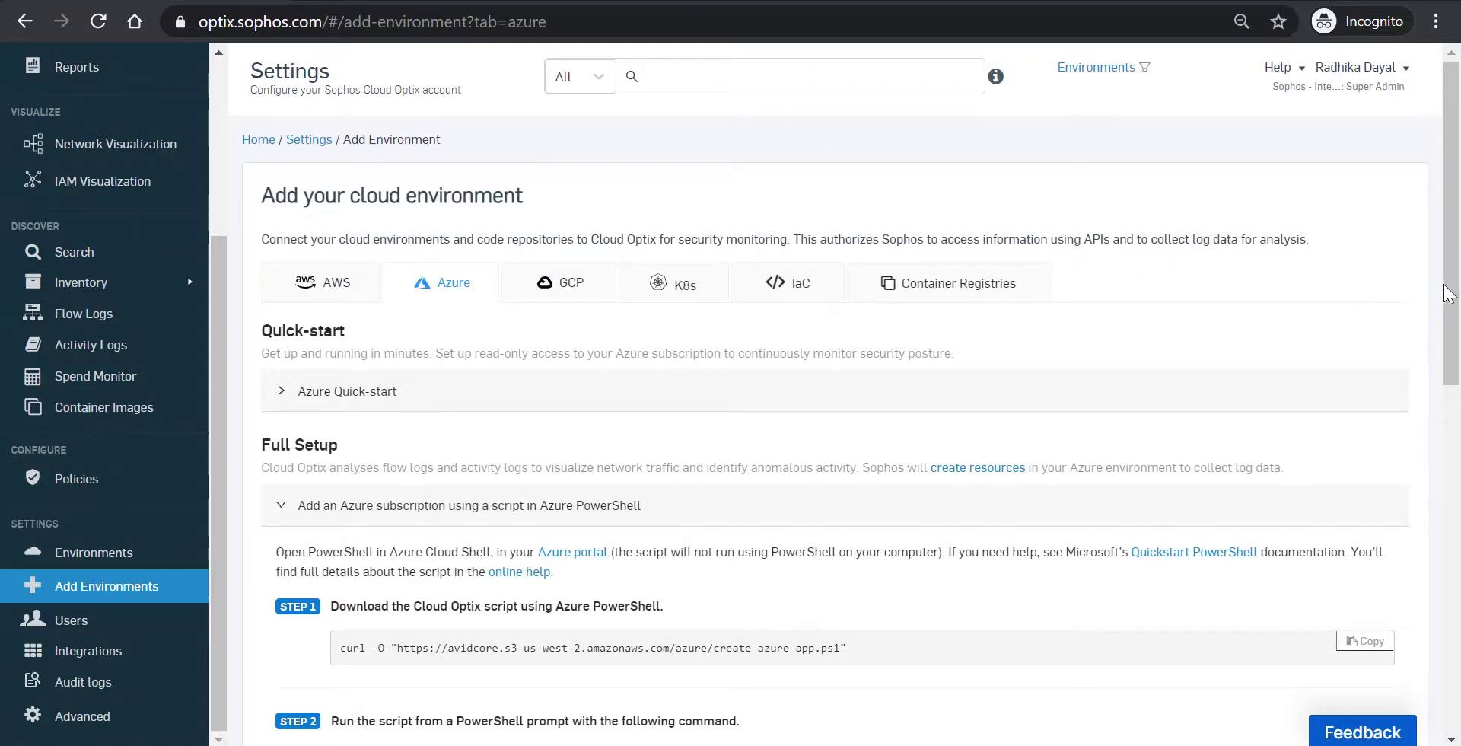
# Step: Copy the Step 2 onboarding script command and return to the Azure Cloud Shell
pyautogui.moveTo(1450, 293); pyautogui.dragTo(1459, 580)
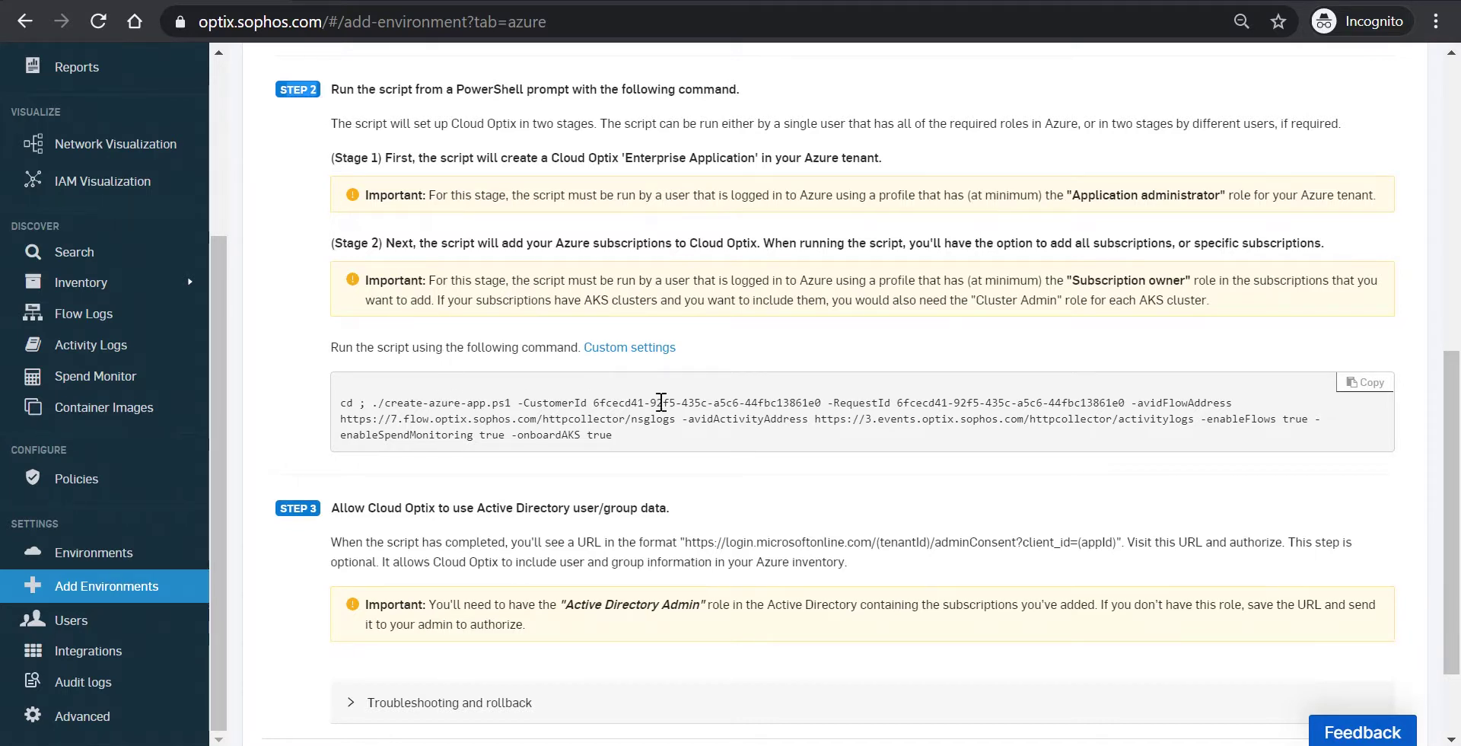
pyautogui.click(1362, 383)
pyautogui.click(493, 6)
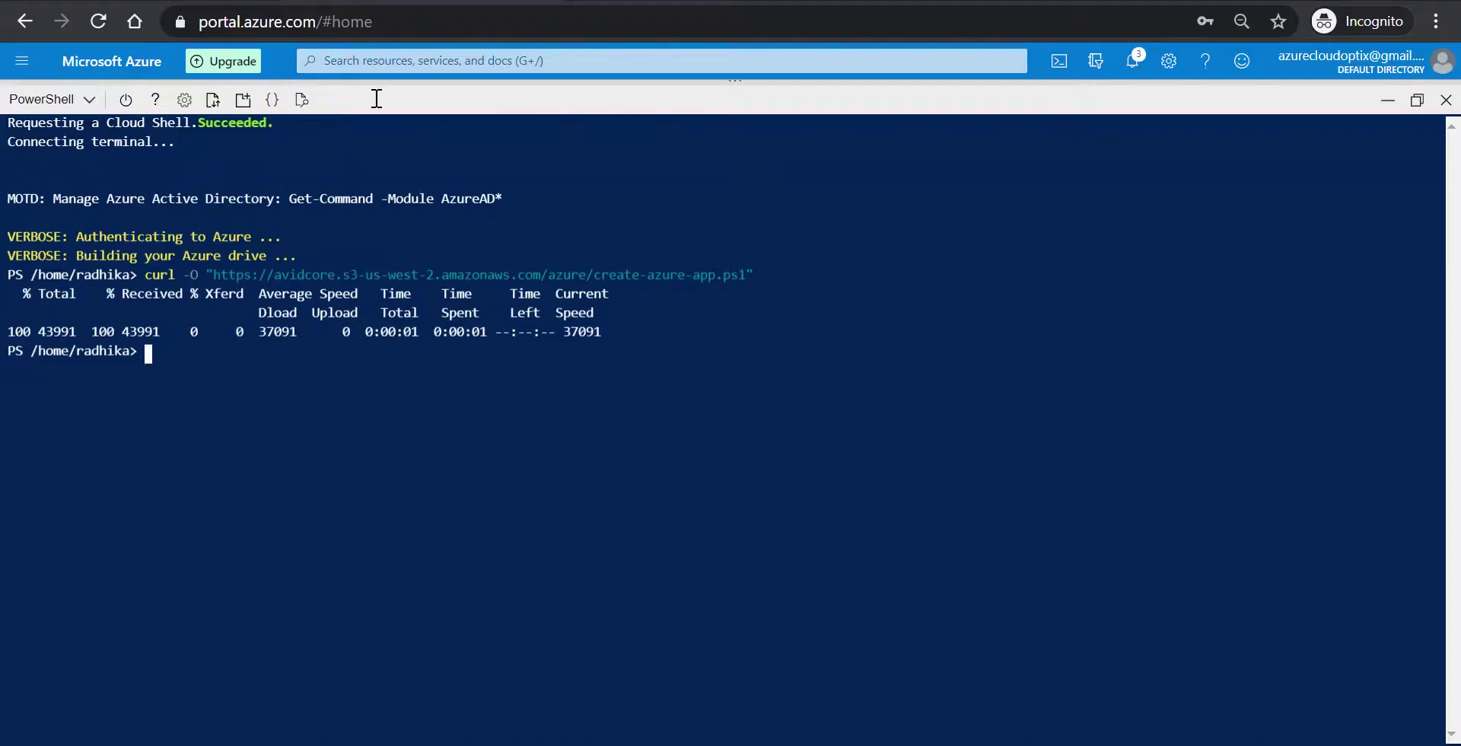
# Step: Run the Step 2 onboarding command in Cloud Shell, answering Y to both prompts
pyautogui.rightClick(171, 346)
pyautogui.click(230, 525)
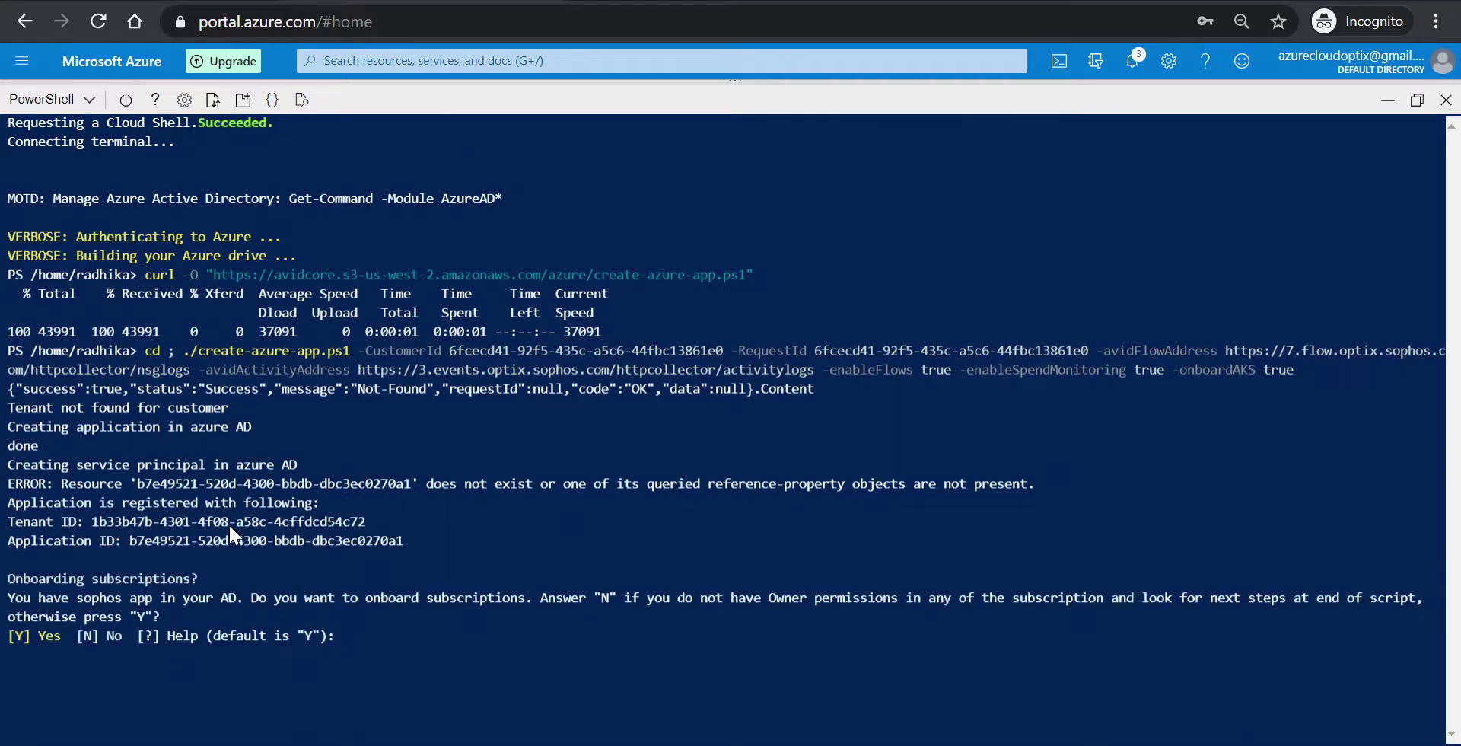
pyautogui.write('Y')
pyautogui.press('Return')
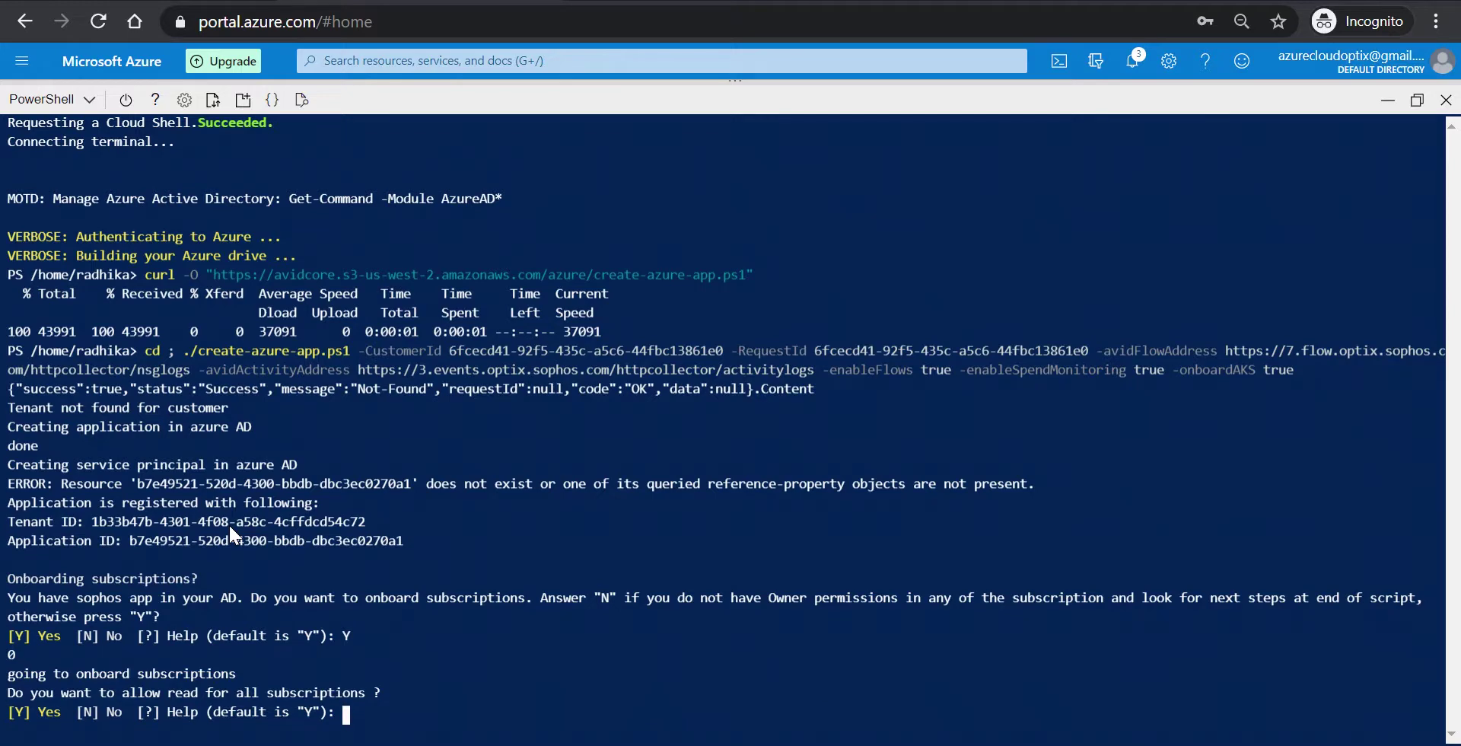
pyautogui.write('Y')
pyautogui.press('Return')
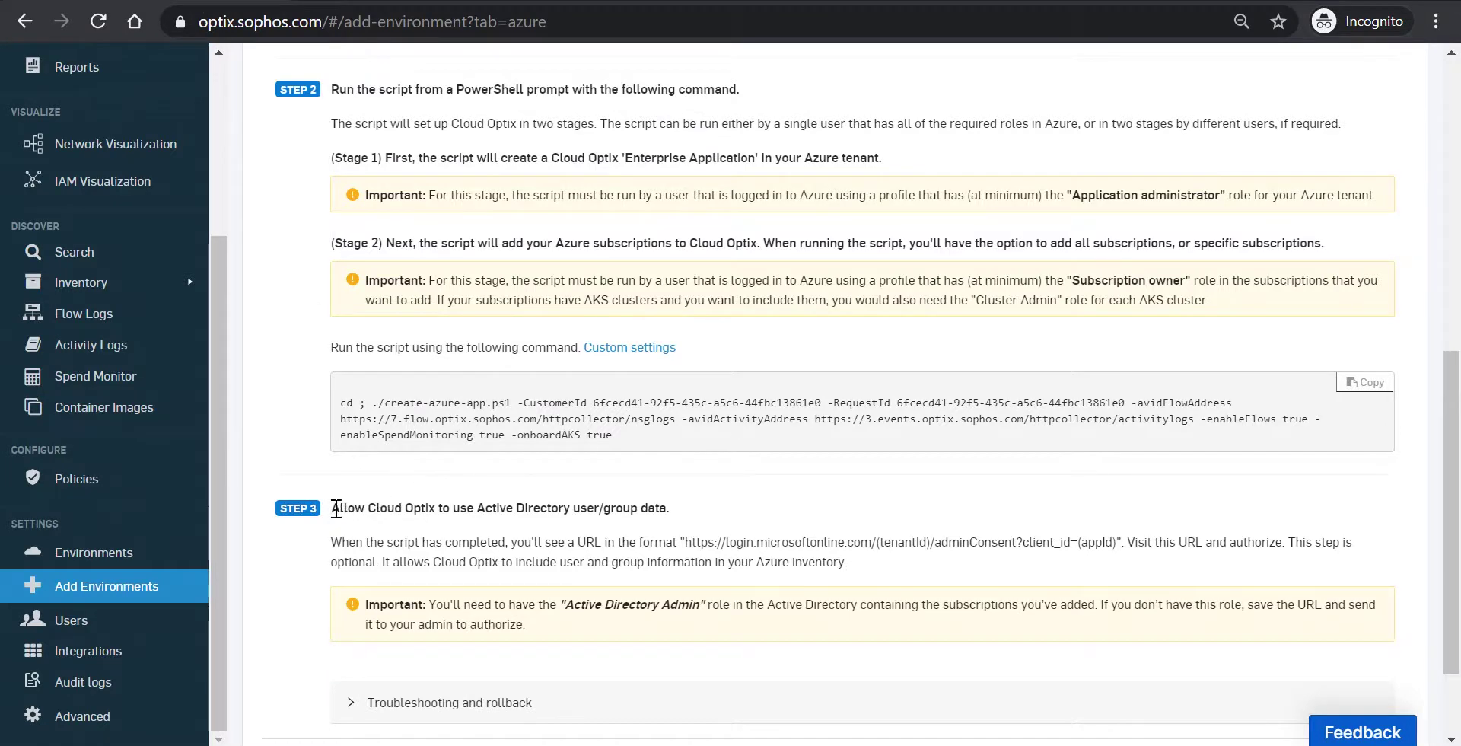
# Step: Grant admin consent for user profile data through the adminConsent link
pyautogui.moveTo(335, 508); pyautogui.dragTo(667, 496)
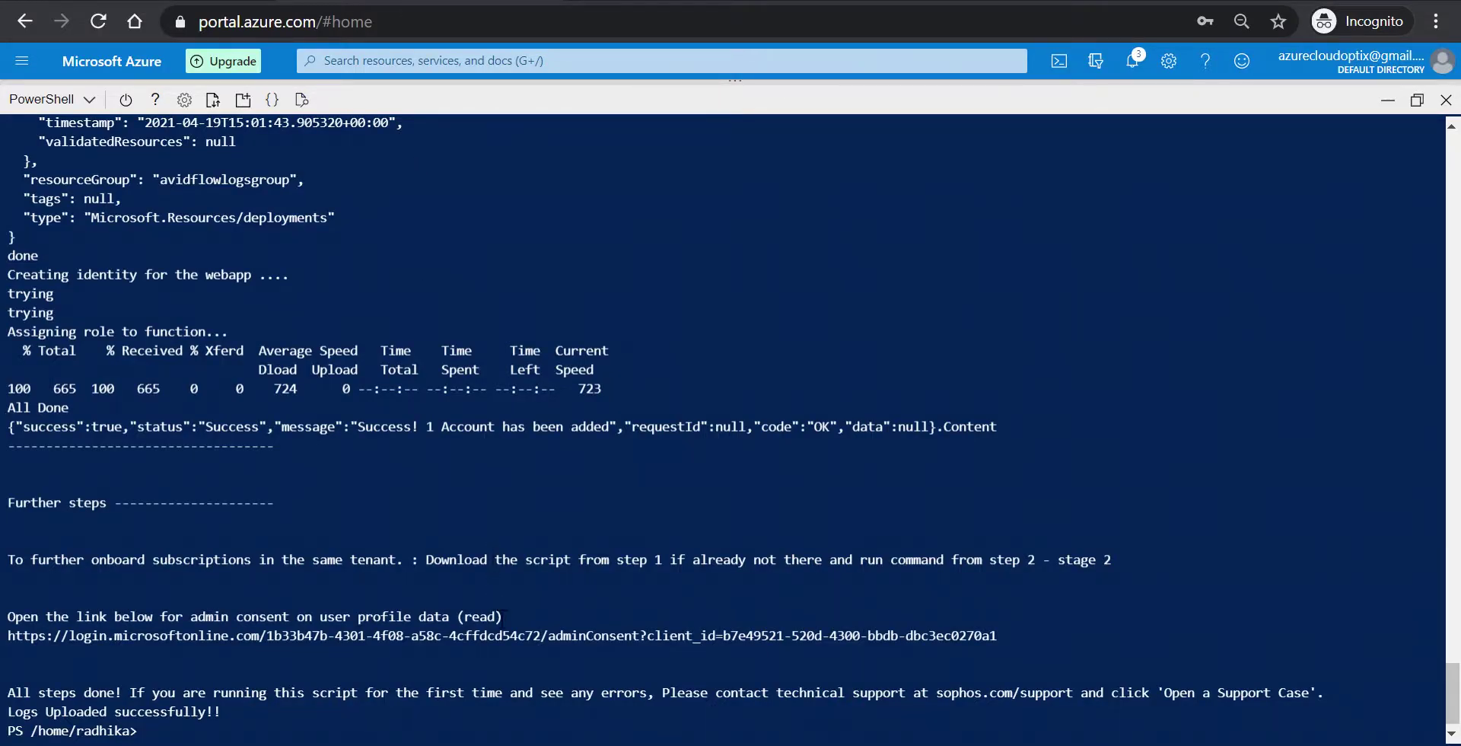
pyautogui.click(988, 649)
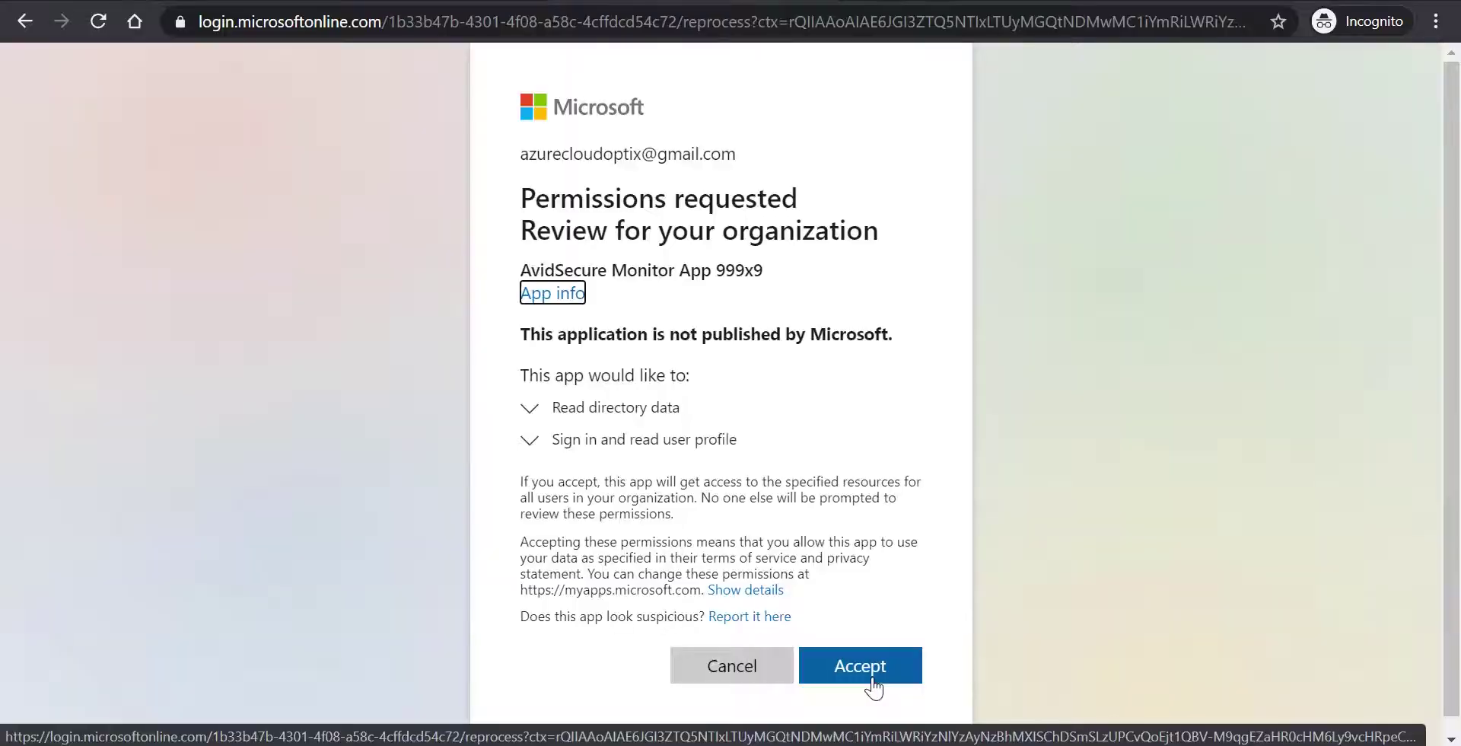
pyautogui.click(868, 670)
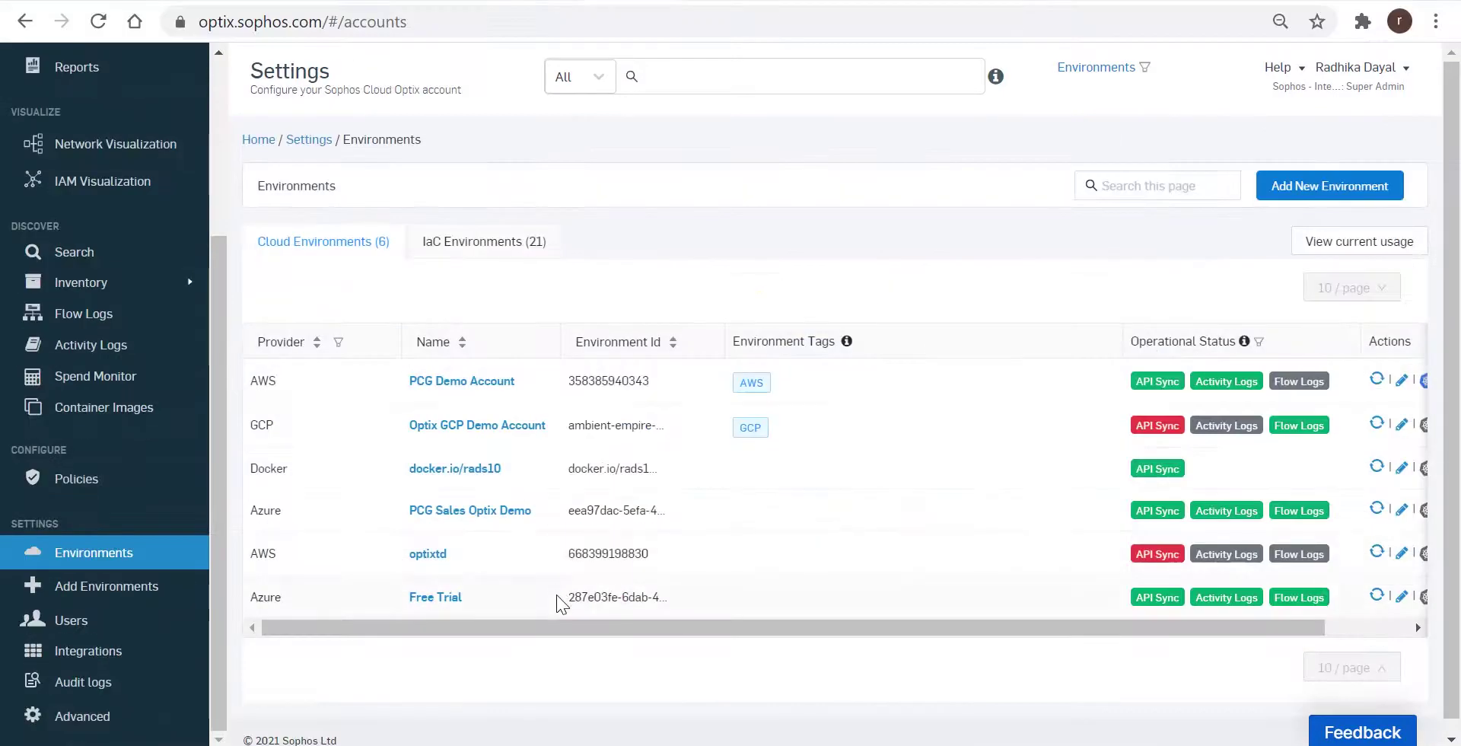
# Step: Check the Free Trial row's environment id and its green sync statuses
pyautogui.moveTo(560, 595); pyautogui.dragTo(686, 601)
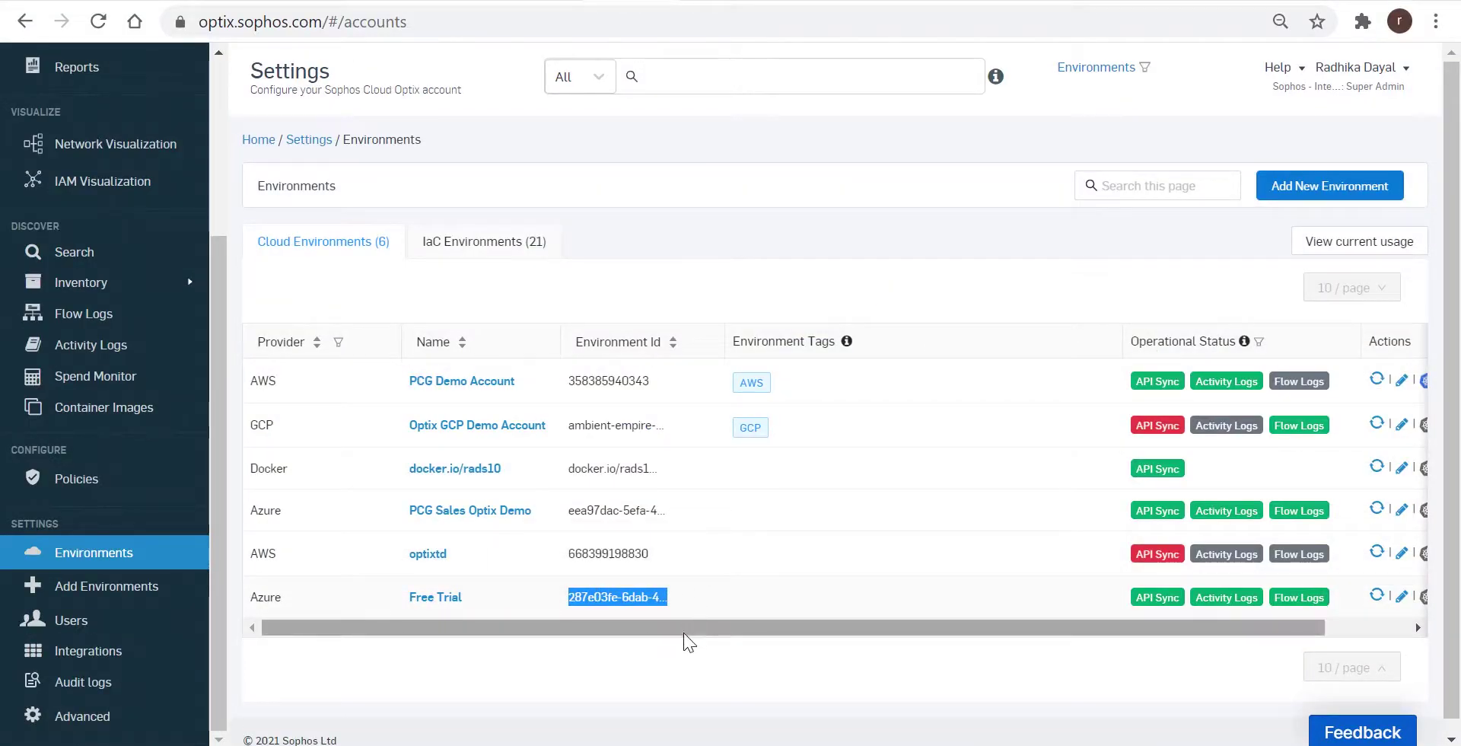
pyautogui.moveTo(683, 632); pyautogui.dragTo(746, 625)
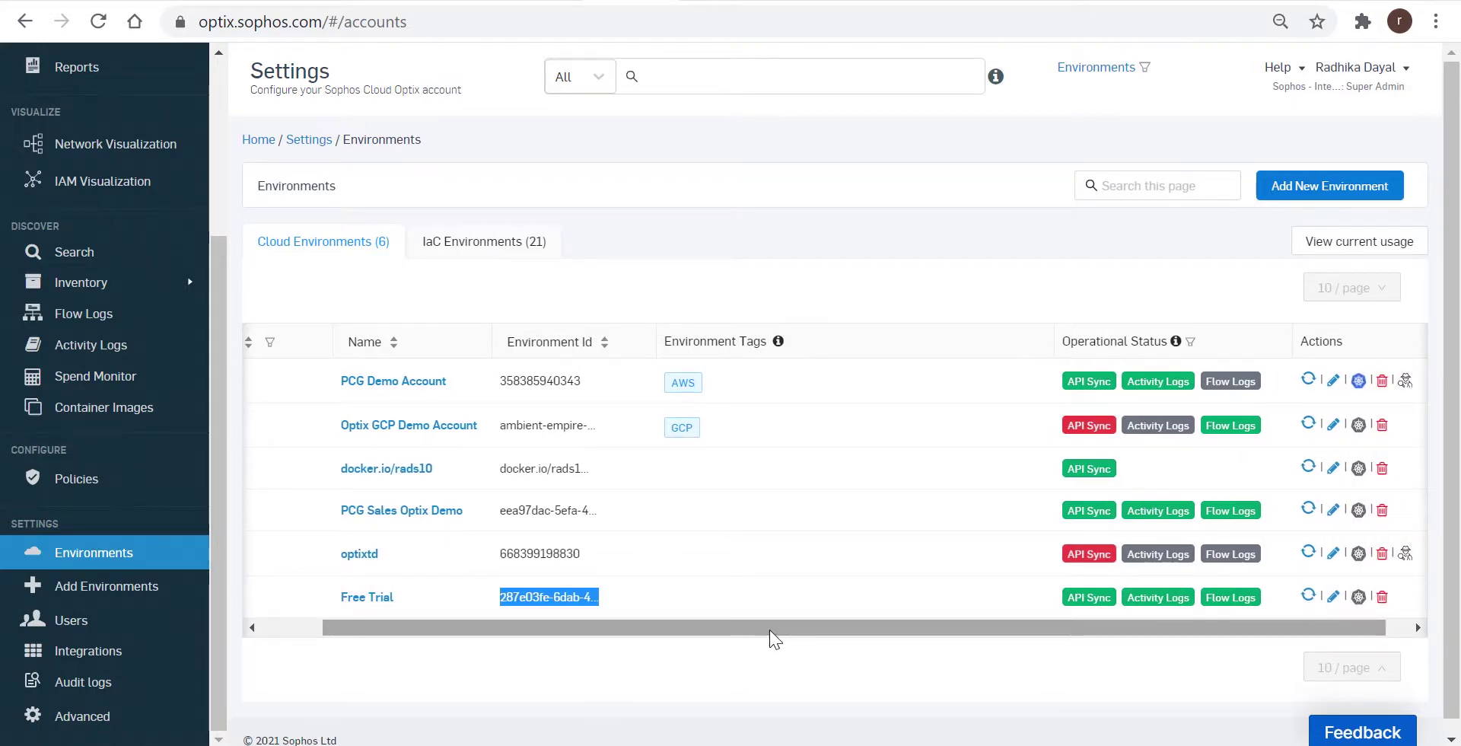